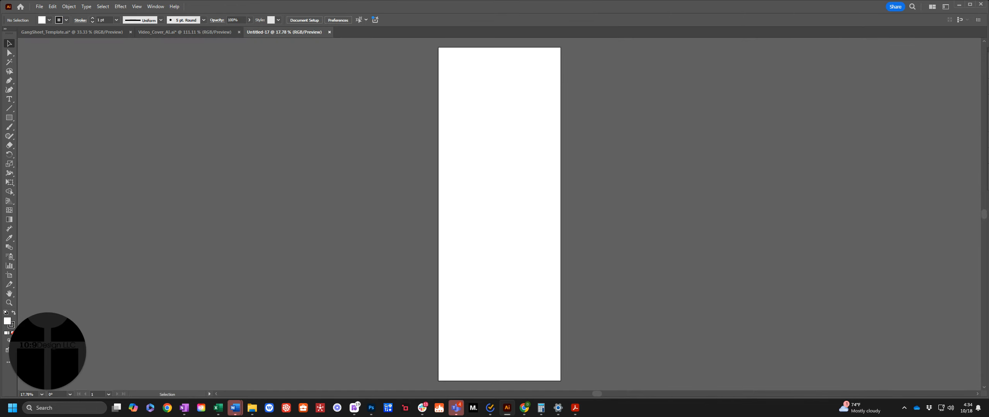
Bring the layer and tool panels into view over the canvas and switch to the GangSheet_Template.ai document
{"action": "left_click_drag", "start_coordinate": [988, 51], "coordinate": [834, 43]}
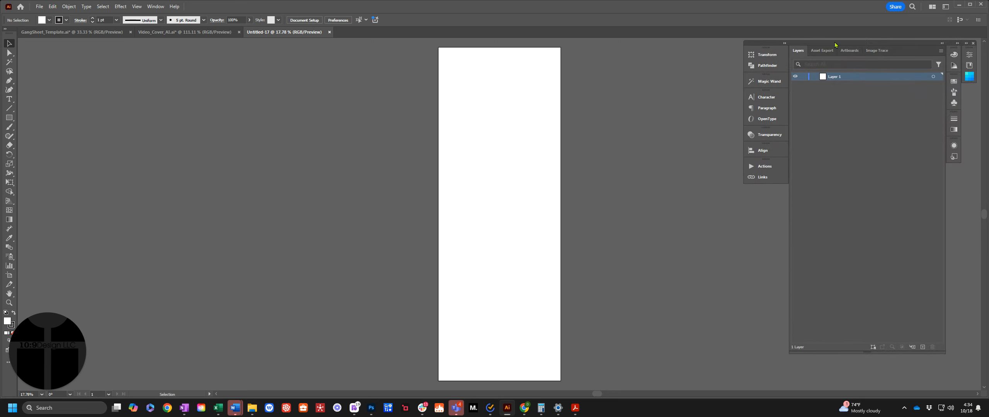
{"action": "left_click", "coordinate": [76, 34]}
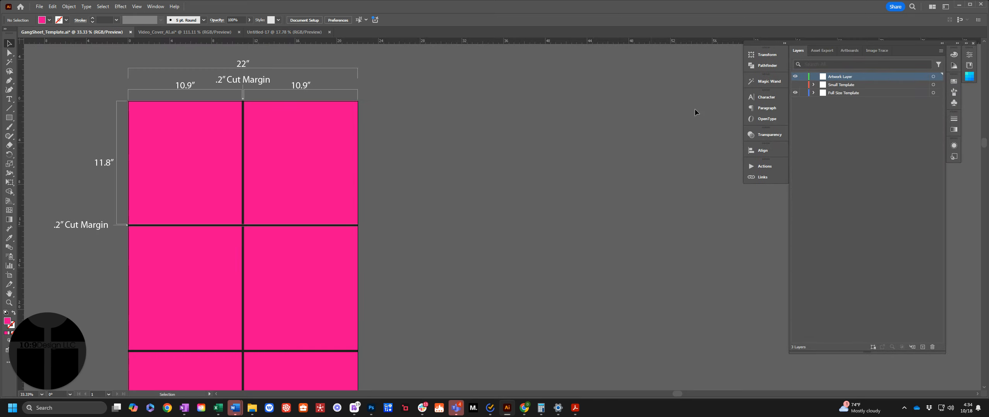
Compare the Small Template and Full Size Template layouts by toggling their visibility, leaving only the full-size one shown
{"action": "left_click", "coordinate": [795, 85]}
{"action": "left_click", "coordinate": [795, 93]}
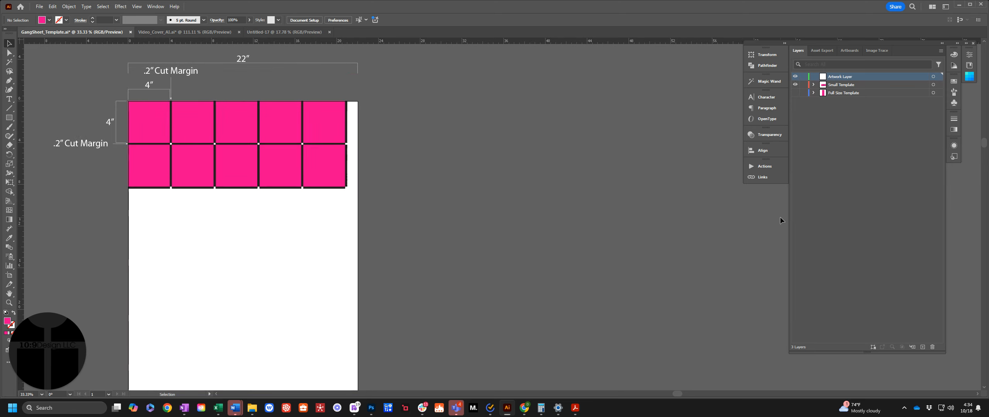
{"action": "left_click", "coordinate": [795, 92]}
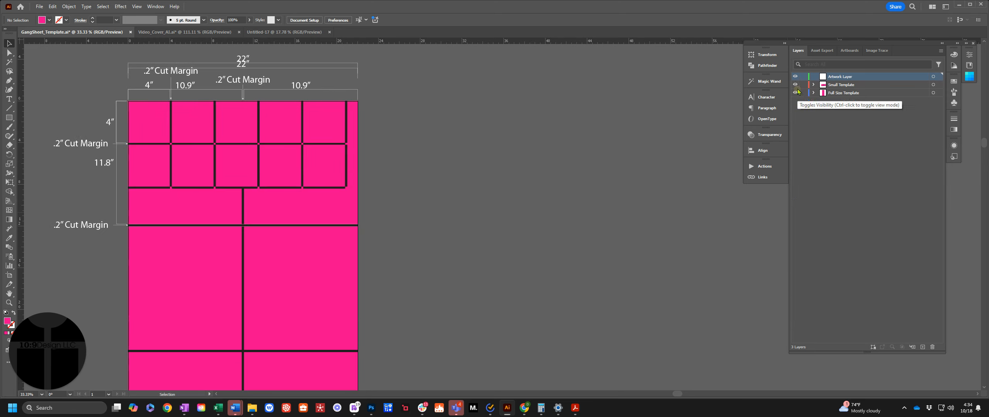
{"action": "left_click", "coordinate": [795, 85]}
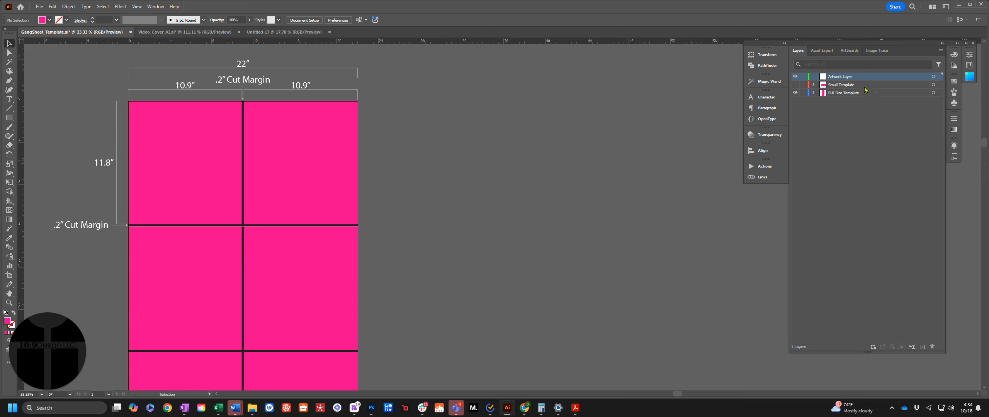
Examine the full-size template's width bracket, pink cells and cut-margin bars by selecting them one at a time
{"action": "left_click", "coordinate": [840, 77]}
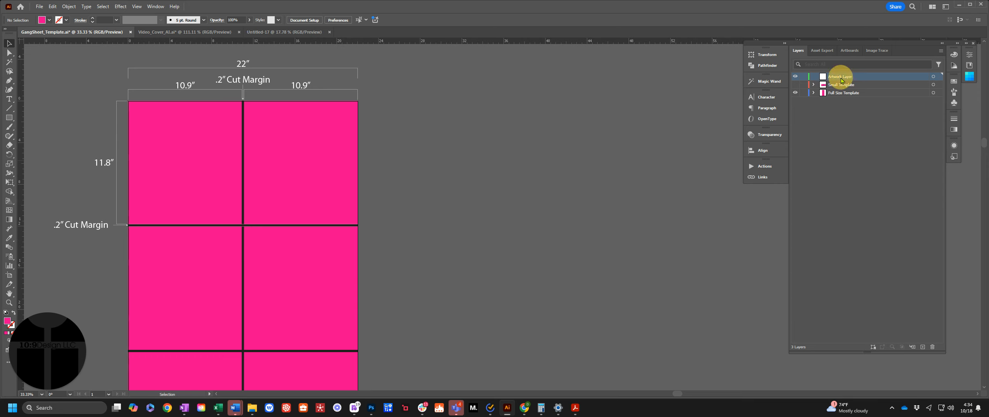
{"action": "left_click", "coordinate": [798, 50]}
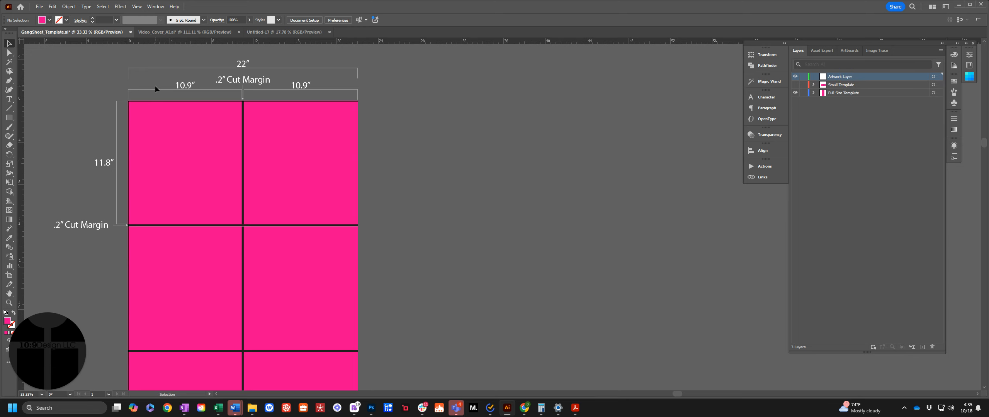
{"action": "left_click", "coordinate": [143, 91]}
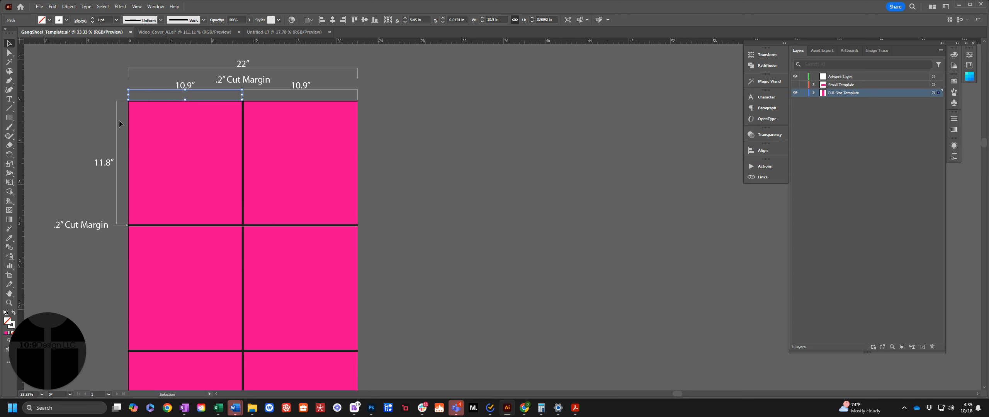
{"action": "left_click", "coordinate": [385, 126]}
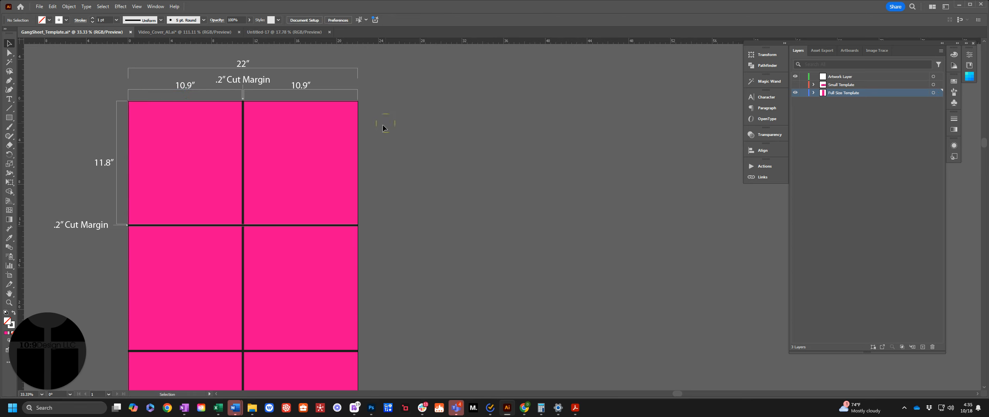
{"action": "left_click", "coordinate": [188, 158]}
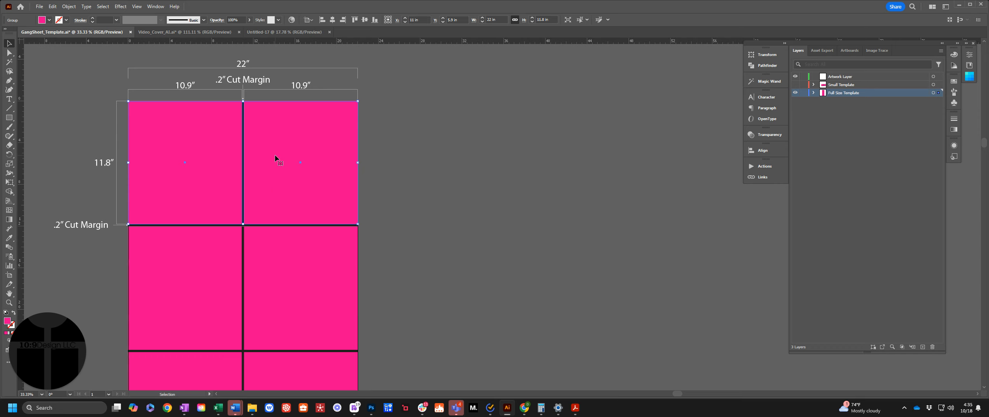
{"action": "left_click", "coordinate": [243, 232]}
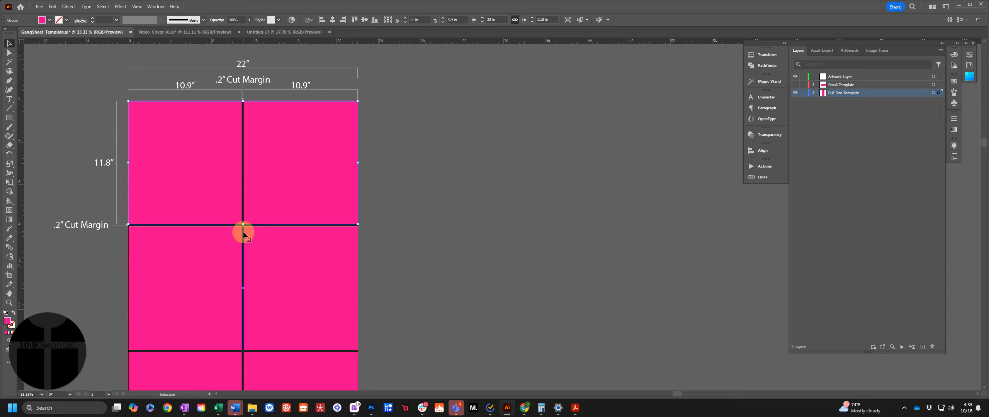
{"action": "left_click", "coordinate": [398, 201]}
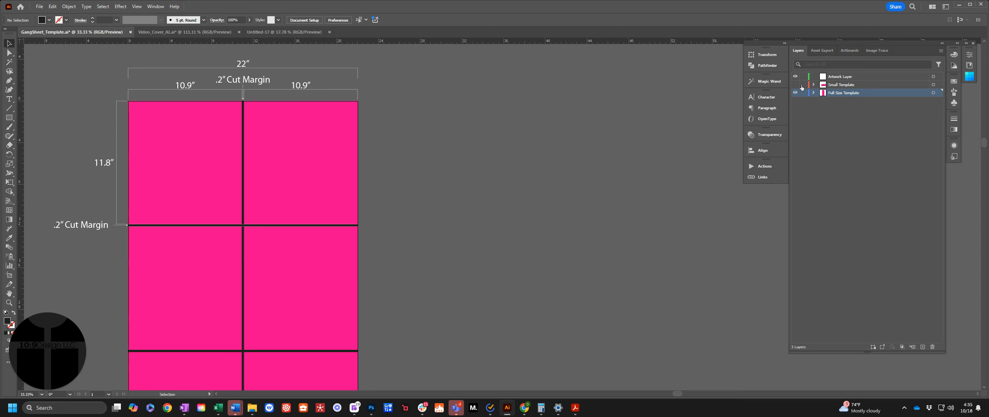
Choose Christmas-1.png and Christmas-2.png from the ExampleDesigns folder to place as linked images on the Artwork Layer
{"action": "left_click", "coordinate": [842, 76]}
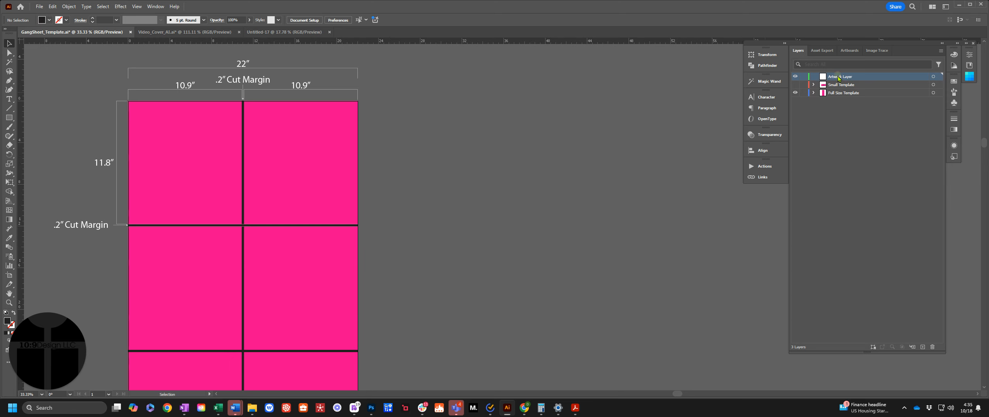
{"action": "left_click", "coordinate": [39, 7]}
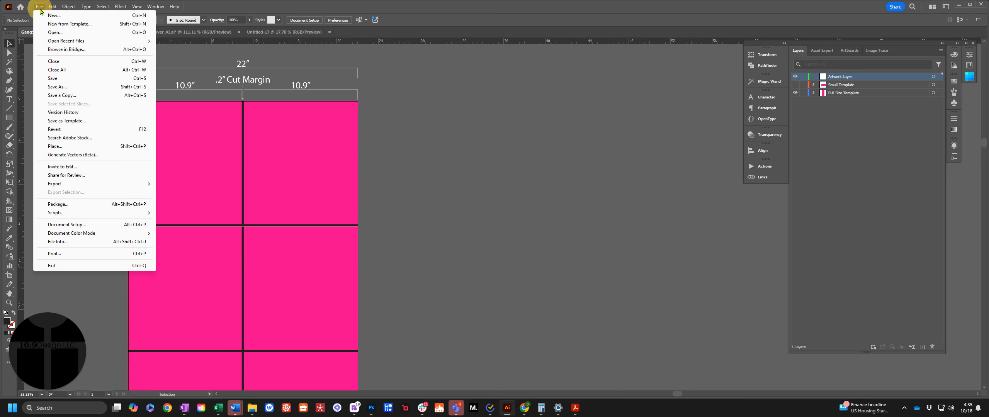
{"action": "left_click", "coordinate": [54, 149]}
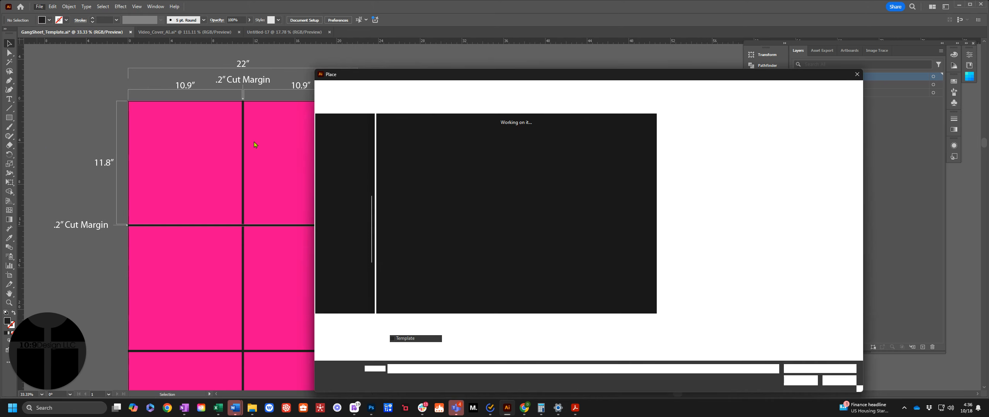
{"action": "left_click", "coordinate": [448, 135]}
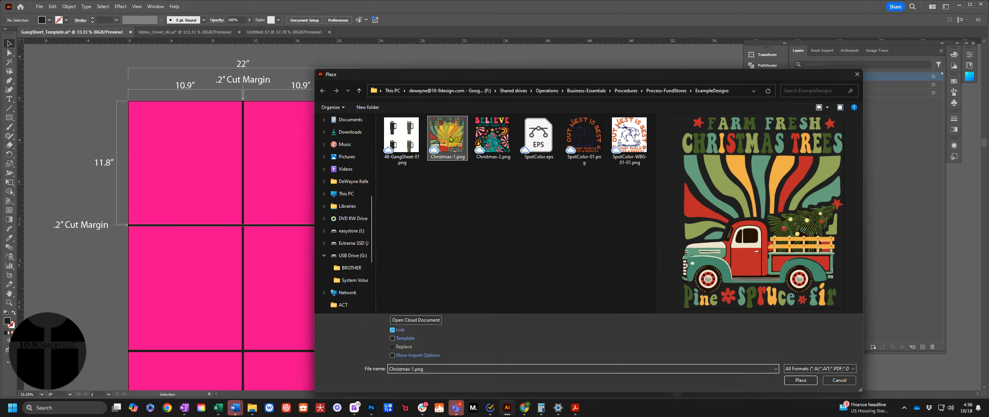
{"action": "left_click", "coordinate": [486, 143], "text": "ctrl"}
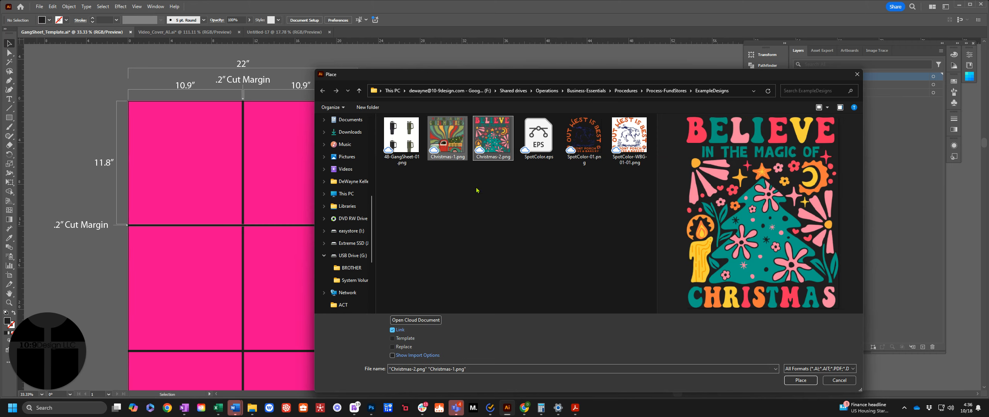
{"action": "left_click", "coordinate": [801, 380]}
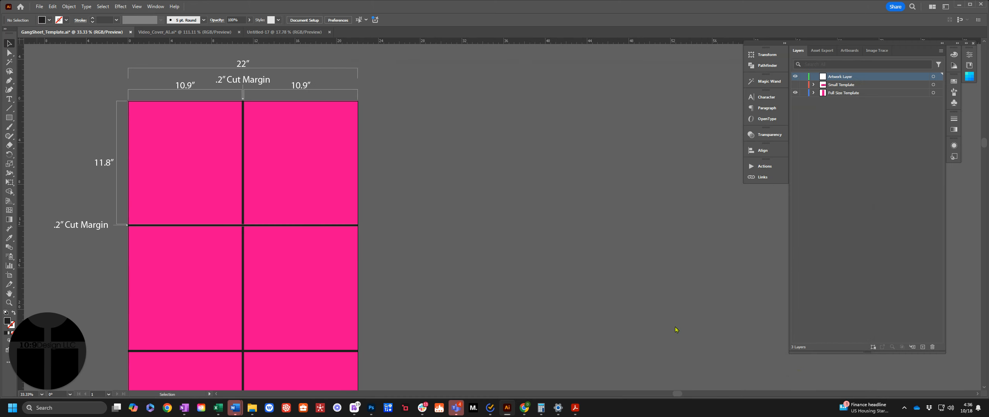
Drop both images beside the artboard, then move the Believe design into the upper-left cell and the truck design into the upper-right cell
{"action": "left_click", "coordinate": [375, 101]}
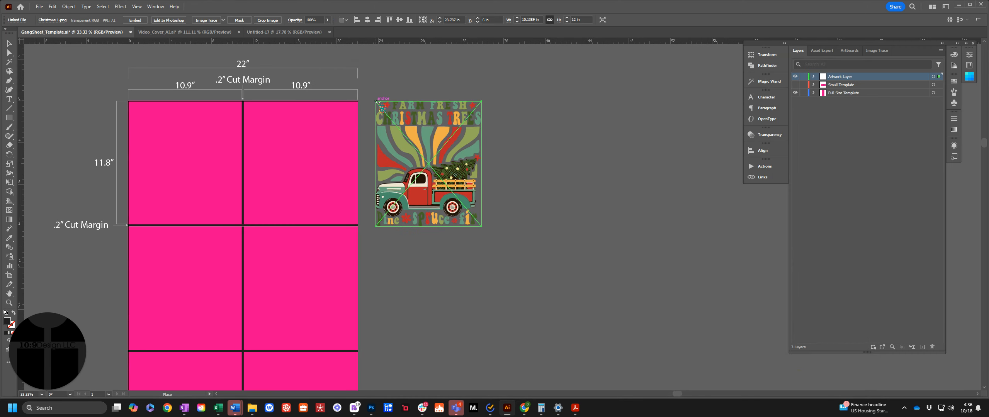
{"action": "left_click", "coordinate": [375, 97]}
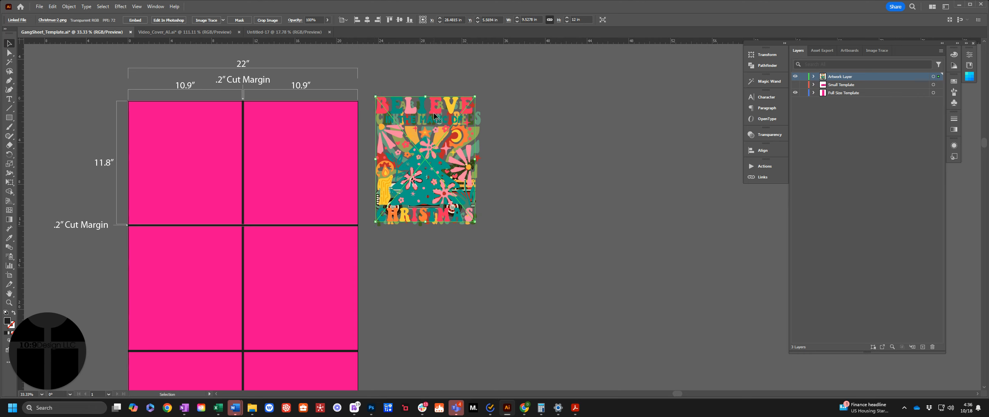
{"action": "left_click_drag", "start_coordinate": [432, 114], "coordinate": [195, 120]}
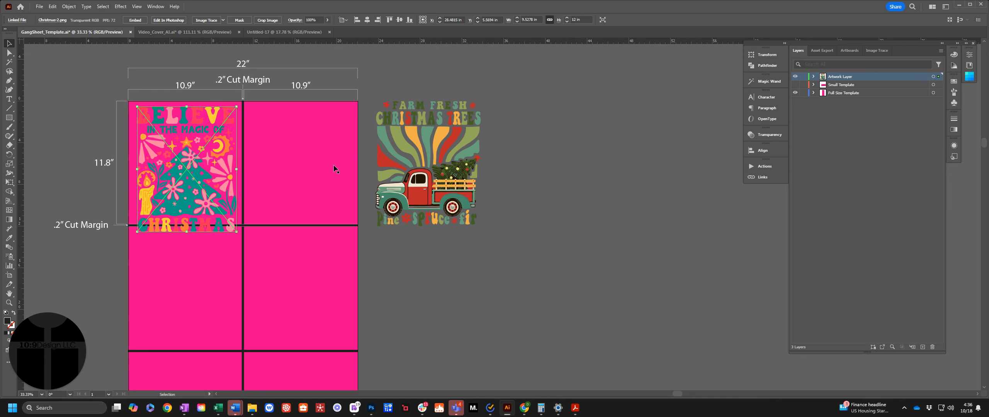
{"action": "left_click_drag", "start_coordinate": [443, 139], "coordinate": [313, 141]}
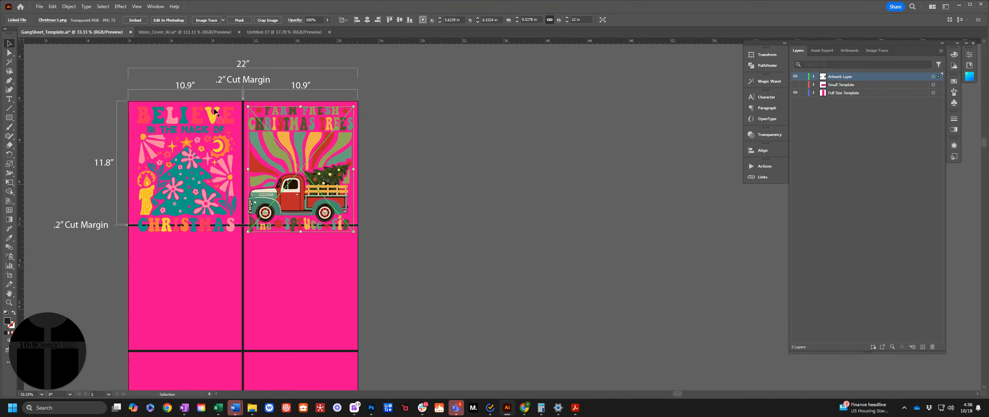
Set the Believe design's height to 11.8 in with width and height proportions constrained
{"action": "left_click", "coordinate": [189, 86]}
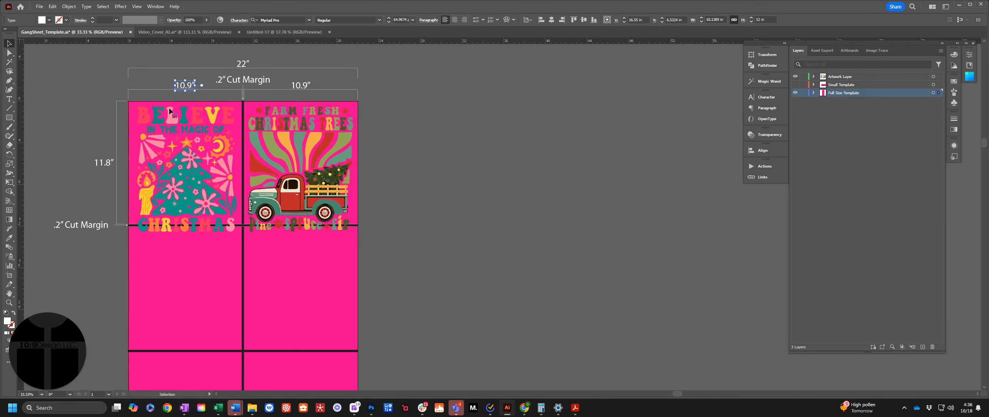
{"action": "left_click", "coordinate": [107, 167]}
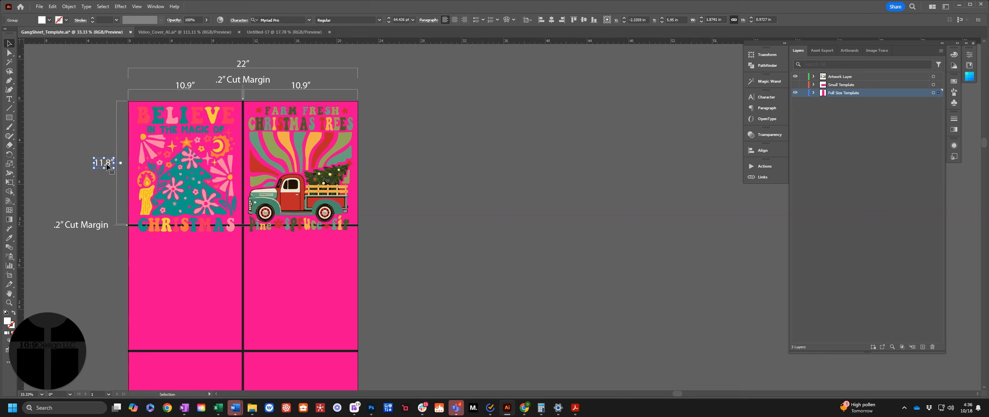
{"action": "left_click", "coordinate": [195, 159]}
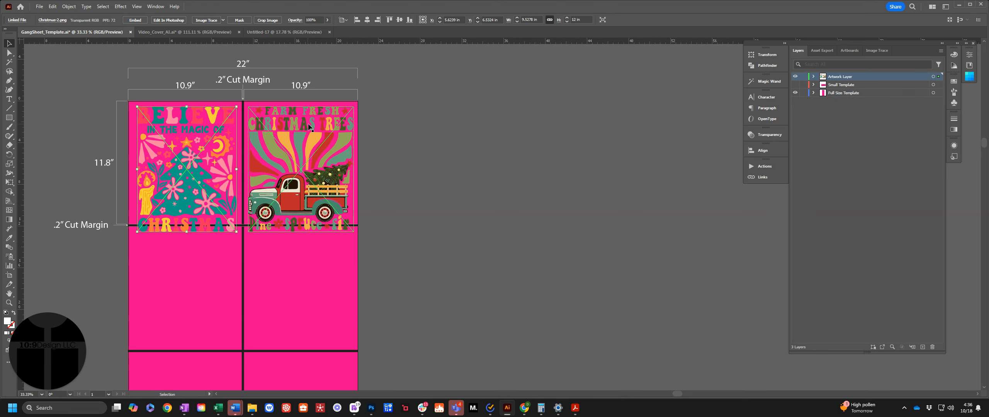
{"action": "left_click", "coordinate": [581, 20]}
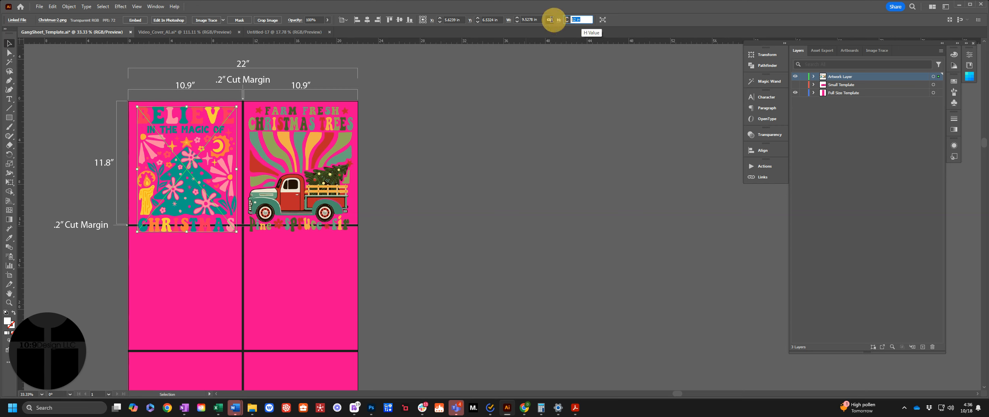
{"action": "left_click", "coordinate": [550, 22]}
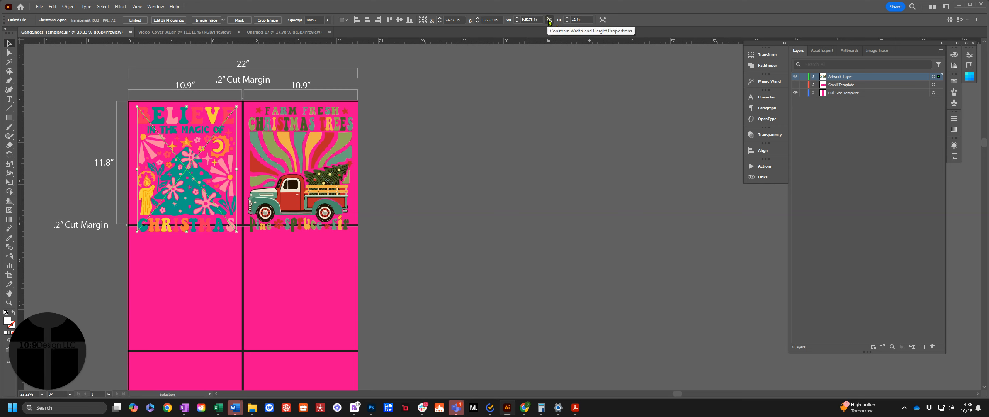
{"action": "left_click_drag", "start_coordinate": [582, 20], "coordinate": [556, 24]}
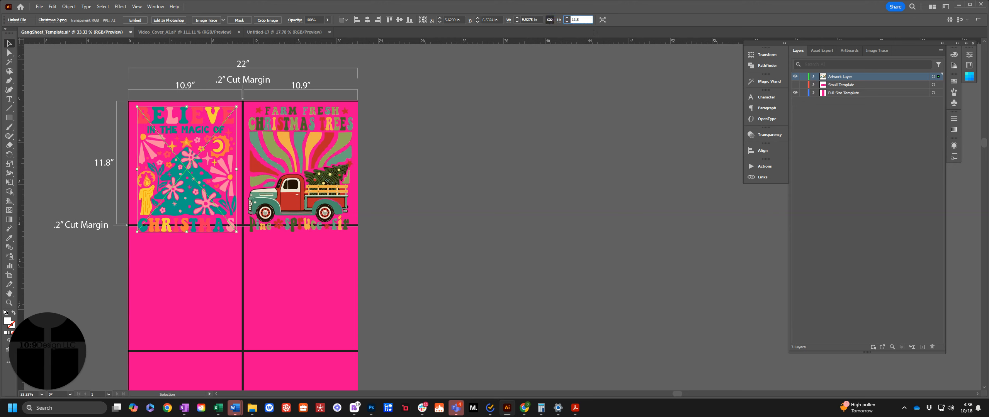
{"action": "key", "text": "Return"}
Set the truck design's height to 11.8 in, keeping its proportions constrained
{"action": "left_click", "coordinate": [318, 144]}
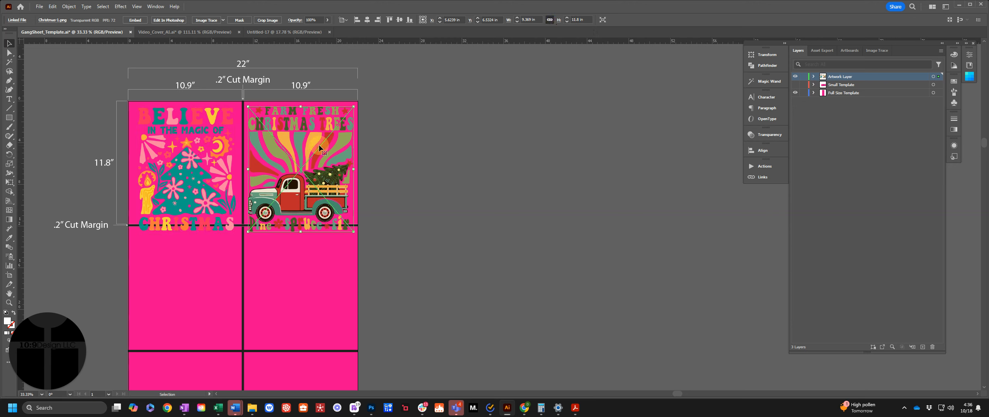
{"action": "left_click", "coordinate": [581, 20]}
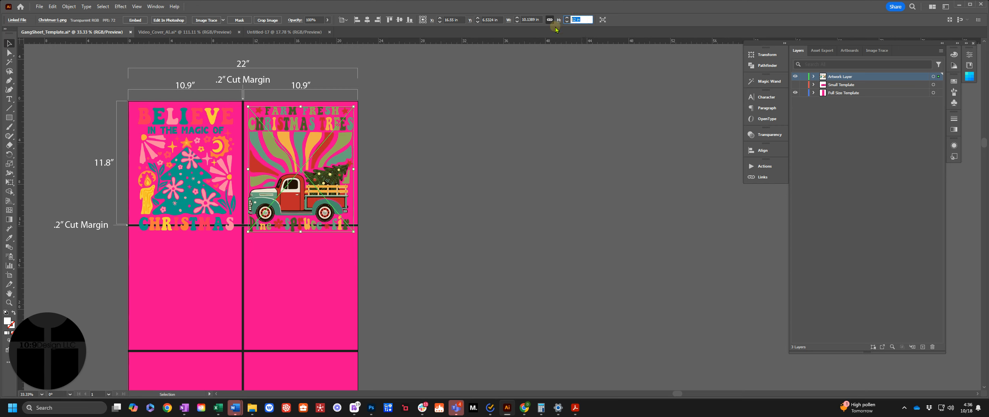
{"action": "type", "text": "11.8"}
{"action": "key", "text": "Return"}
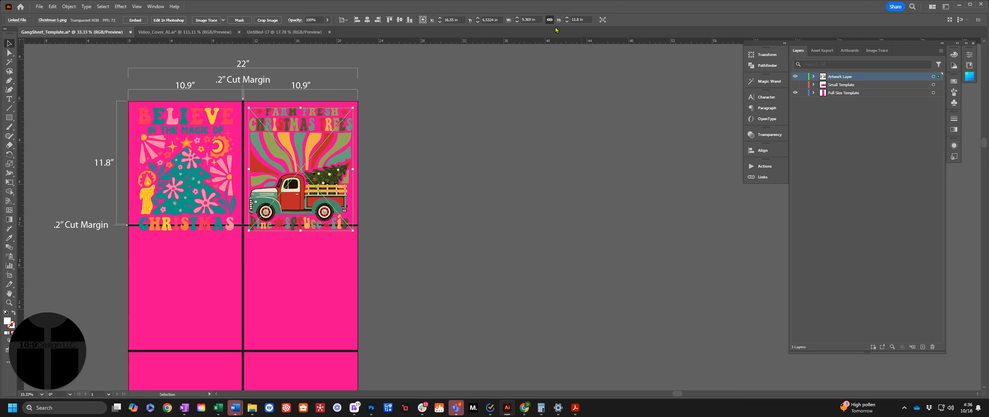
{"action": "scroll", "coordinate": [490, 93], "scroll_direction": "up", "scroll_amount": 1}
{"action": "left_click", "coordinate": [375, 155]}
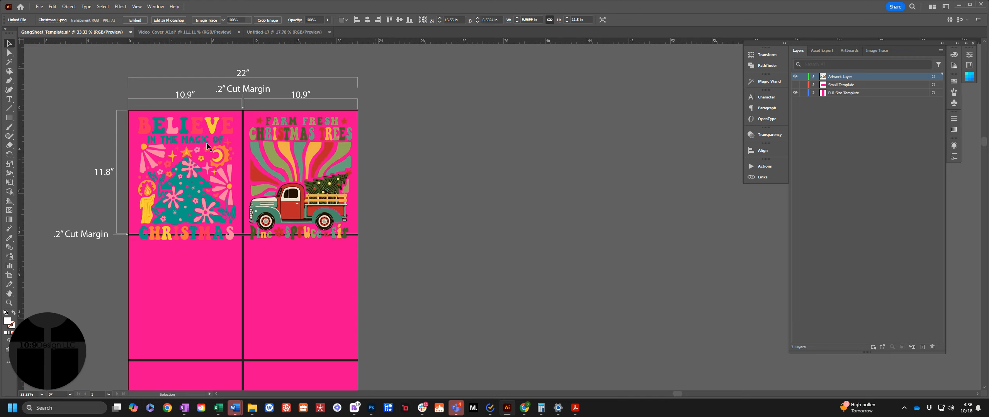
Move the Believe and truck designs straight up so their top edges meet the artboard's top edge
{"action": "key", "text": "z"}
{"action": "left_click_drag", "start_coordinate": [173, 107], "coordinate": [296, 165]}
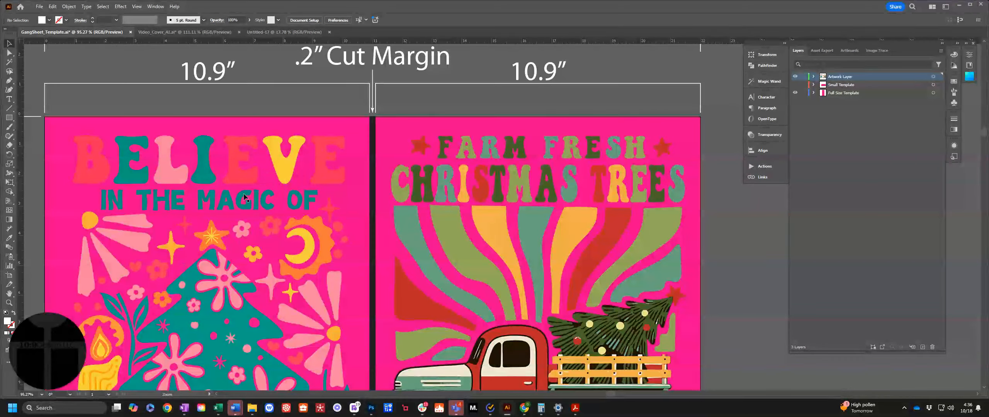
{"action": "key", "text": "v"}
{"action": "left_click_drag", "start_coordinate": [236, 186], "coordinate": [237, 165]}
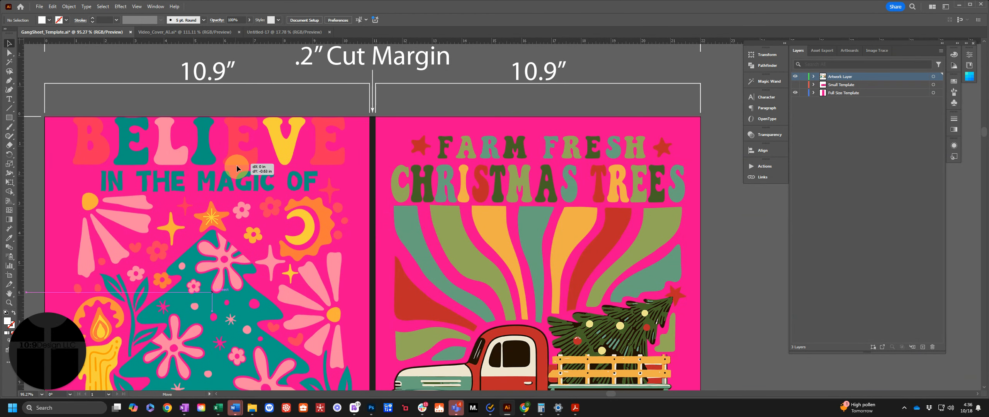
{"action": "left_click_drag", "start_coordinate": [538, 227], "coordinate": [539, 207]}
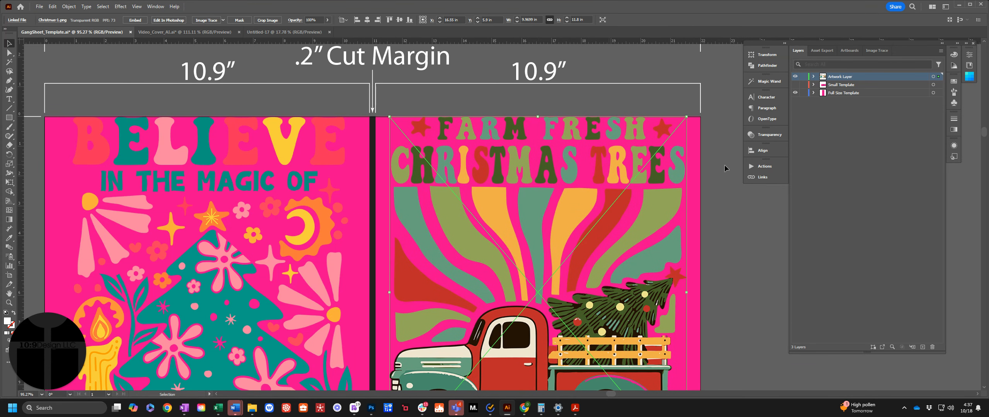
Group the Believe and truck designs in the top row of the sheet
{"action": "left_click", "coordinate": [969, 56]}
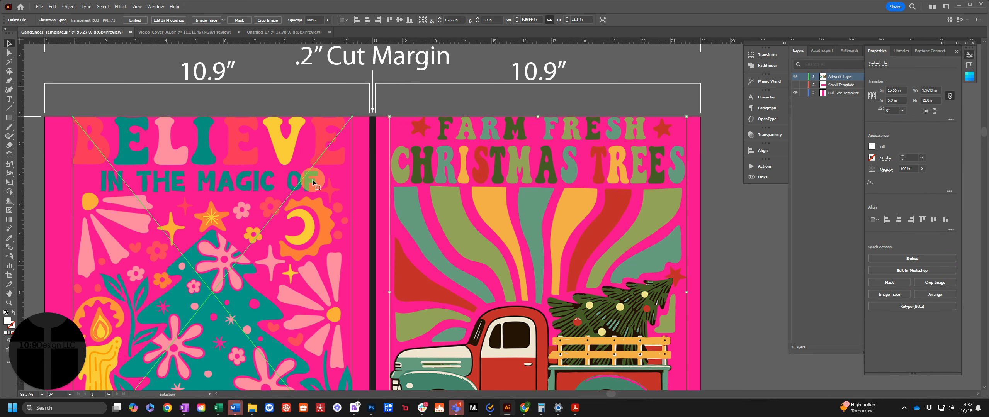
{"action": "left_click", "coordinate": [313, 183]}
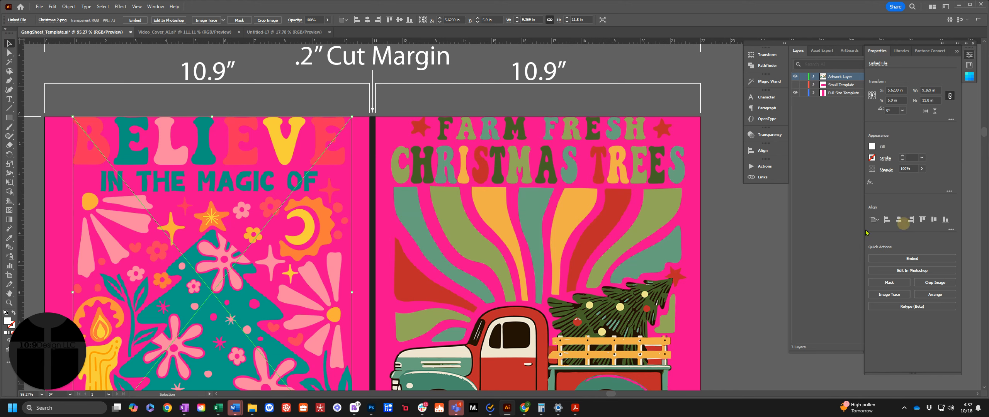
{"action": "left_click", "coordinate": [721, 213]}
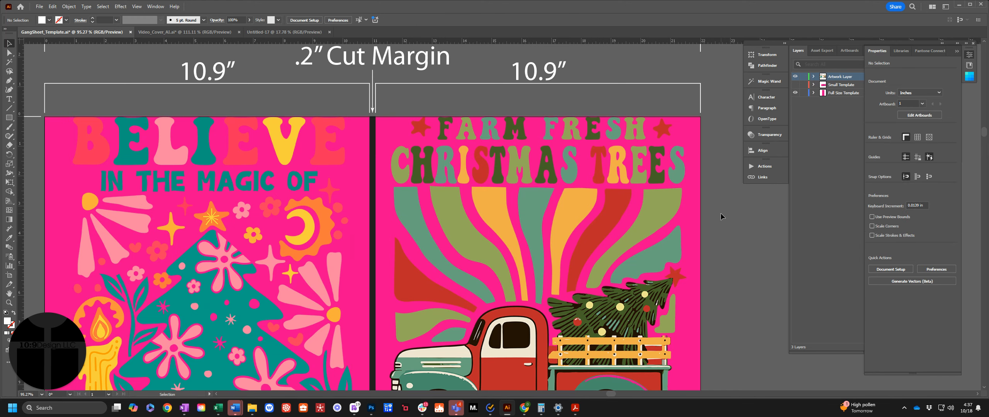
{"action": "key", "text": "ctrl+0"}
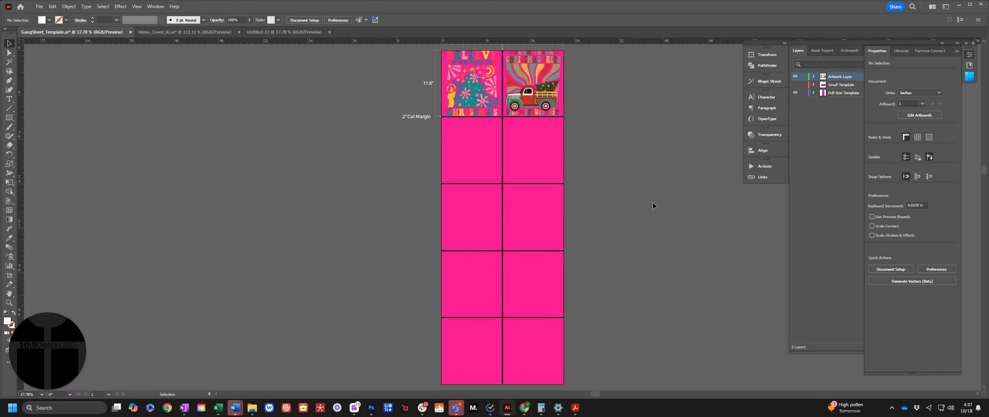
{"action": "left_click", "coordinate": [550, 100]}
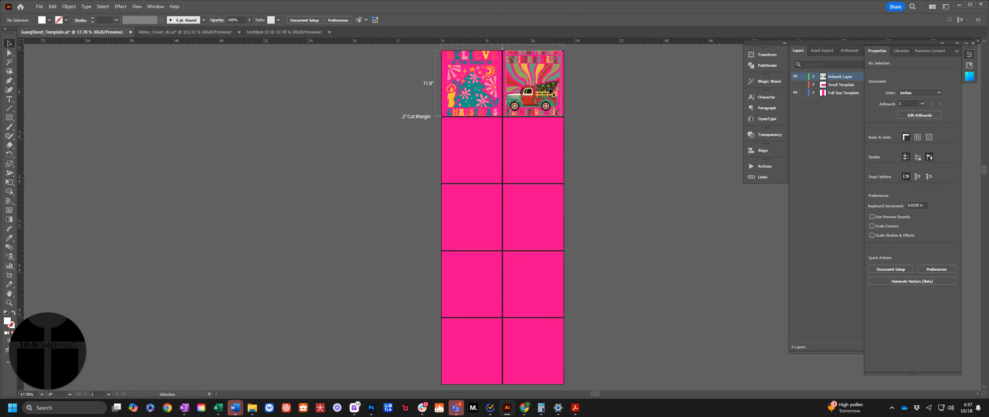
{"action": "left_click", "coordinate": [480, 99], "text": "shift"}
{"action": "key", "text": "ctrl+g"}
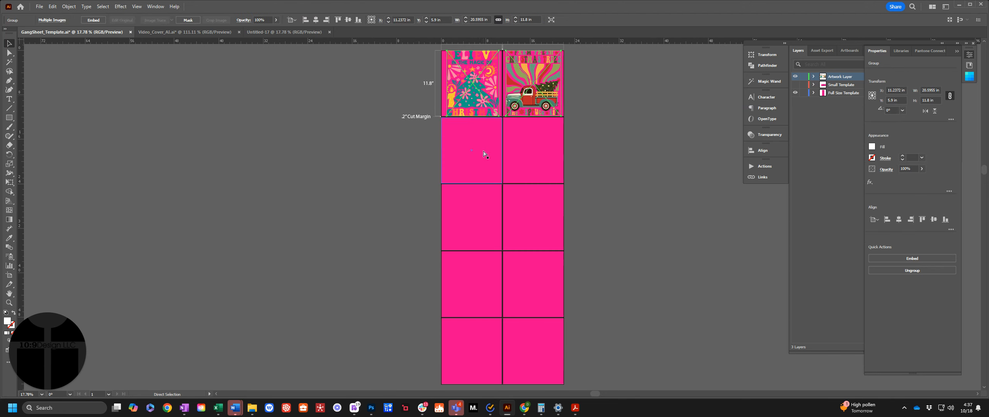
Duplicate the grouped pair of designs into each of the four empty rows of the template
{"action": "key", "text": "ctrl+v"}
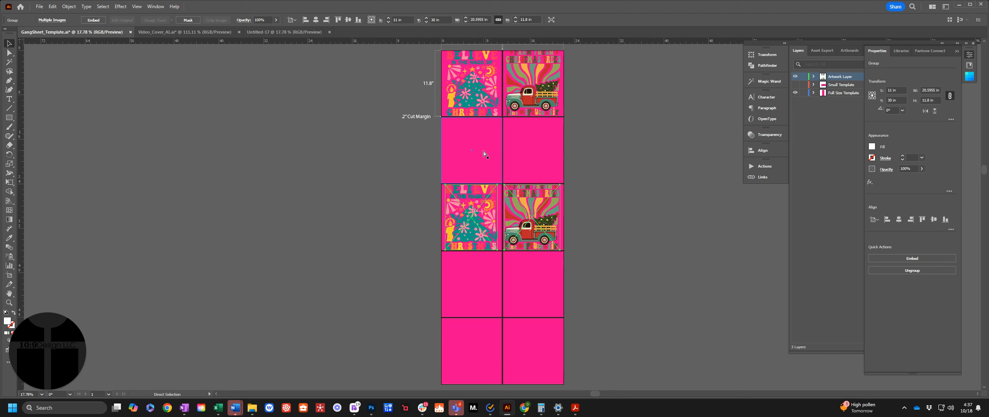
{"action": "left_click_drag", "start_coordinate": [542, 212], "coordinate": [542, 345]}
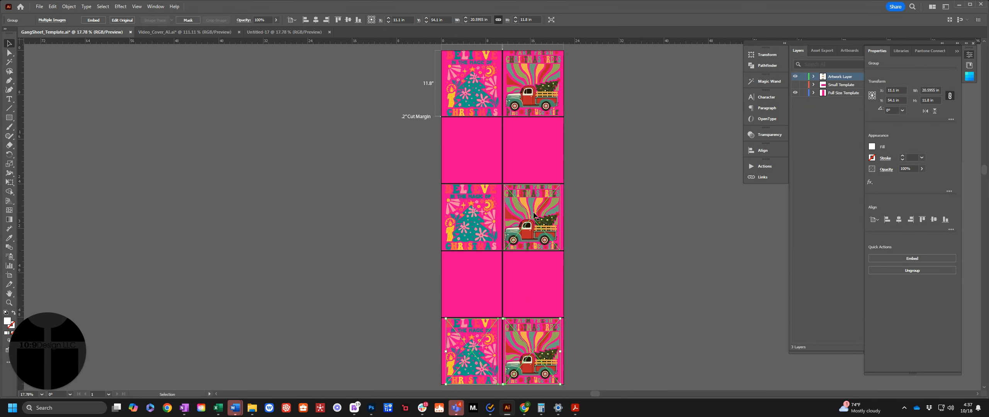
{"action": "left_click_drag", "start_coordinate": [534, 213], "coordinate": [532, 142]}
Align the left edges of all five grouped rows and distribute the vertical spacing between them evenly
{"action": "left_click", "coordinate": [537, 85]}
{"action": "left_click", "coordinate": [532, 166], "text": "shift"}
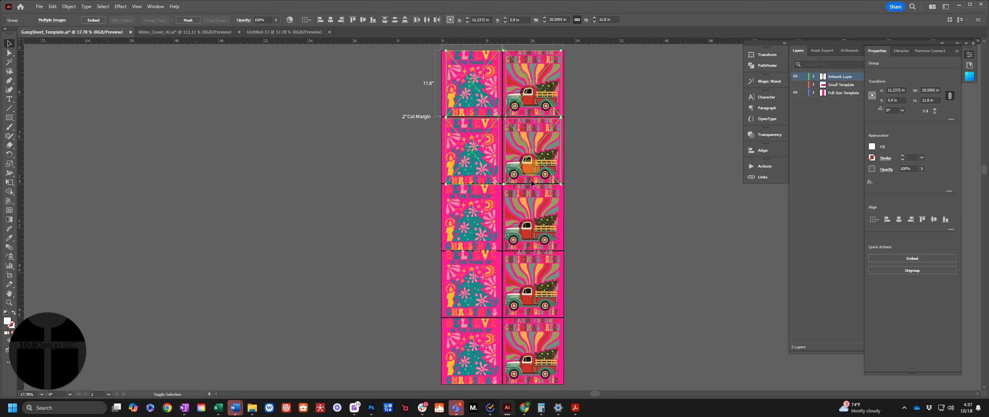
{"action": "left_click", "coordinate": [538, 215], "text": "shift"}
{"action": "left_click", "coordinate": [536, 265], "text": "shift"}
{"action": "left_click", "coordinate": [542, 345], "text": "shift"}
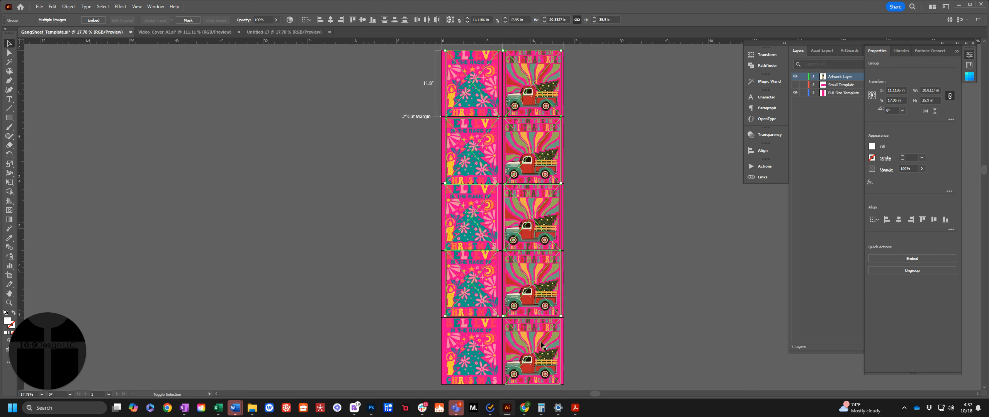
{"action": "left_click", "coordinate": [887, 220]}
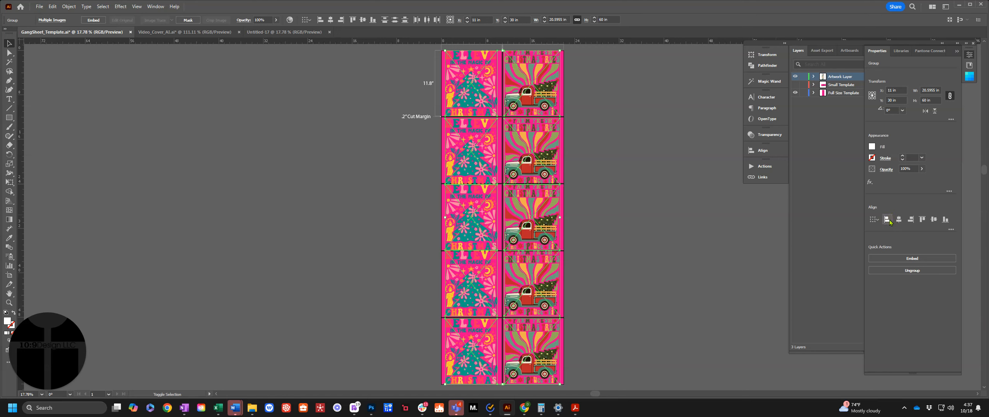
{"action": "left_click", "coordinate": [951, 230]}
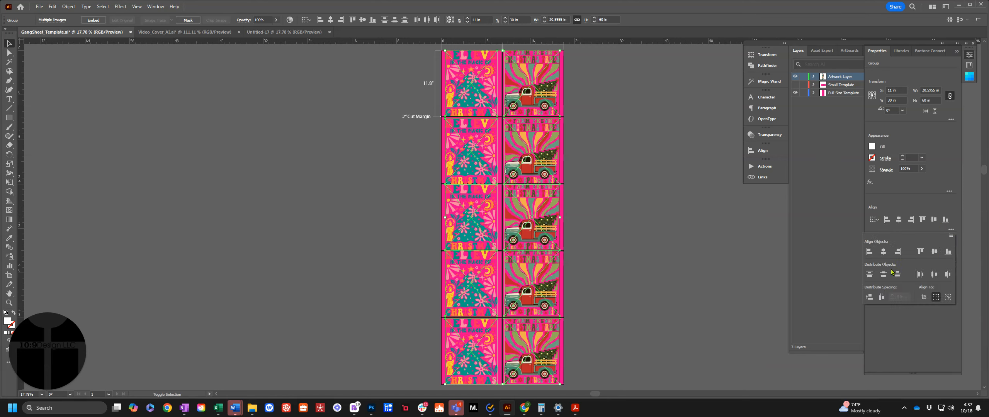
{"action": "left_click", "coordinate": [870, 297]}
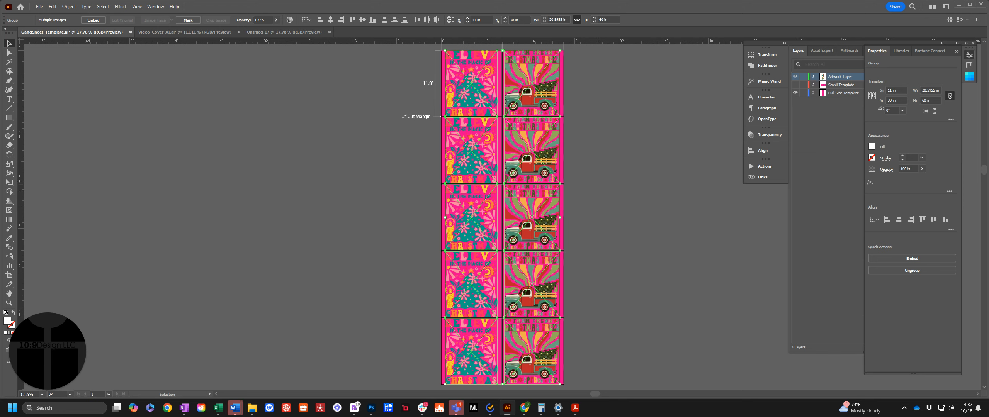
Hide the Full Size Template layer, keeping only the Artwork Layer shown
{"action": "key", "text": "alt+Tab"}
{"action": "left_click", "coordinate": [9, 43]}
{"action": "left_click", "coordinate": [795, 85]}
{"action": "left_click", "coordinate": [795, 94]}
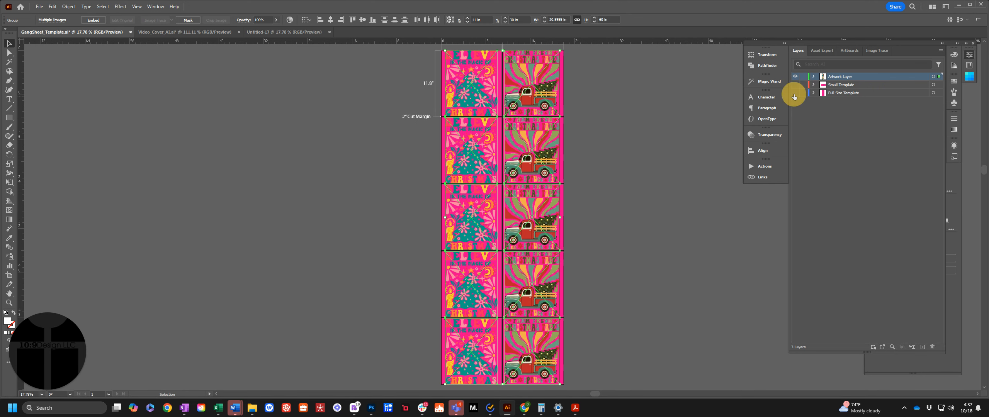
Export all artboards as a PNG with Use Artboards enabled, naming the file Gangsheet, the customer's last name and ChristmasDesigns, separated by underscores
{"action": "left_click", "coordinate": [39, 6]}
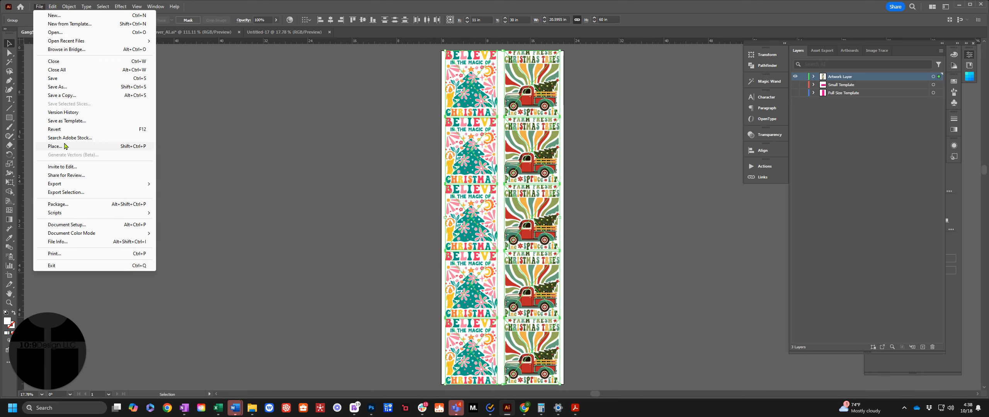
{"action": "mouse_move", "coordinate": [62, 186]}
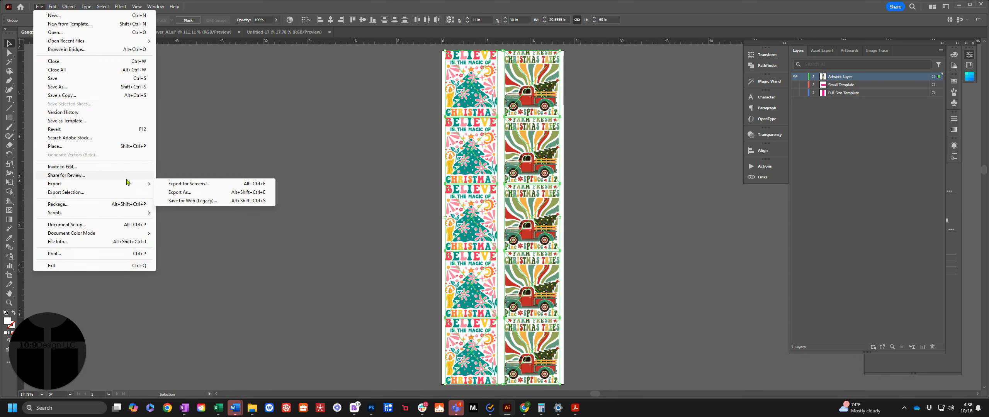
{"action": "left_click", "coordinate": [182, 192]}
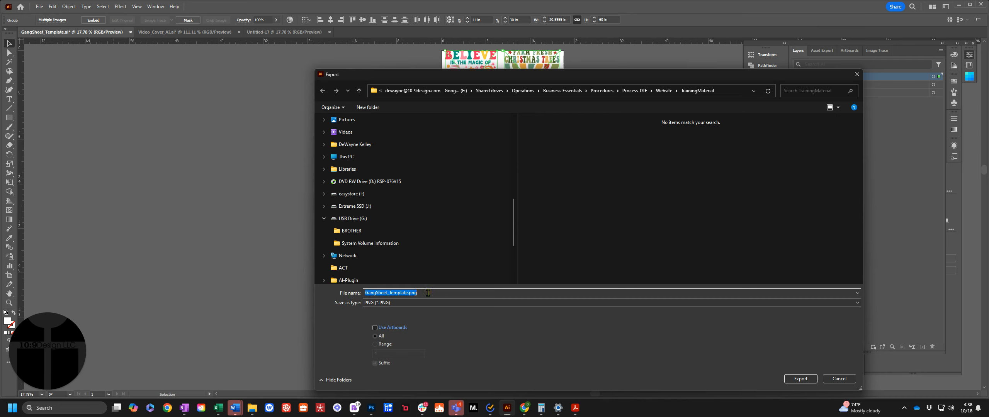
{"action": "type", "text": "Gan"}
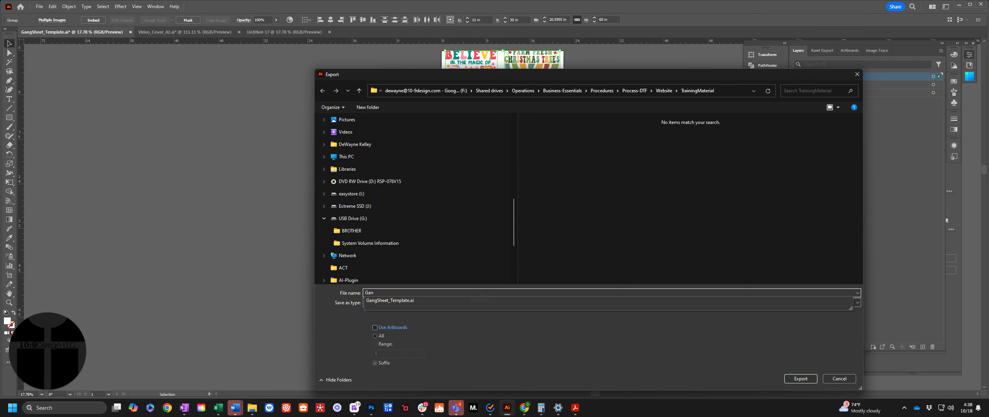
{"action": "type", "text": "gsheet_Kelley_"}
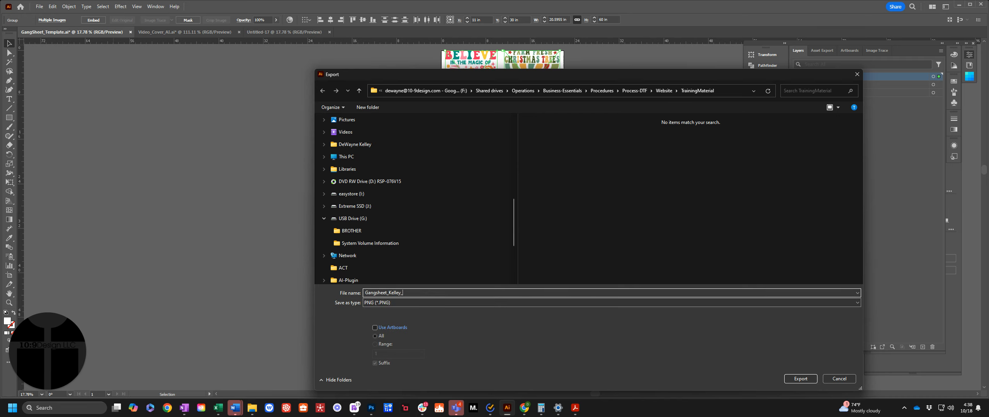
{"action": "type", "text": "ChristmasDesigns"}
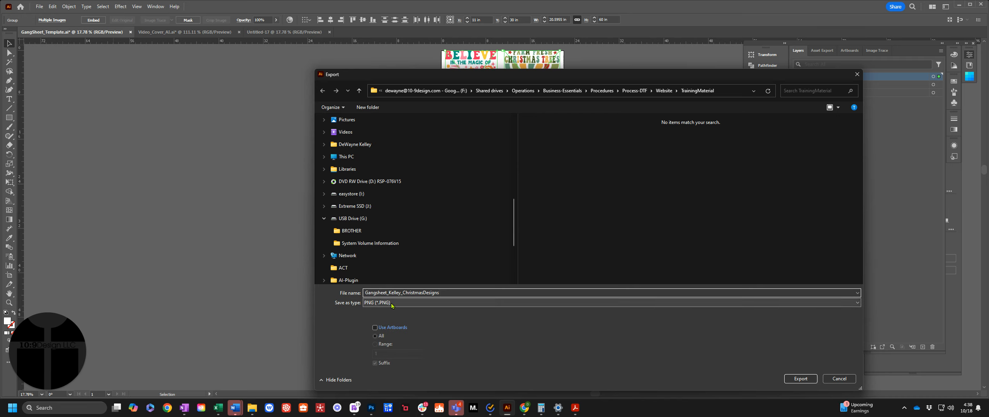
{"action": "left_click", "coordinate": [374, 328]}
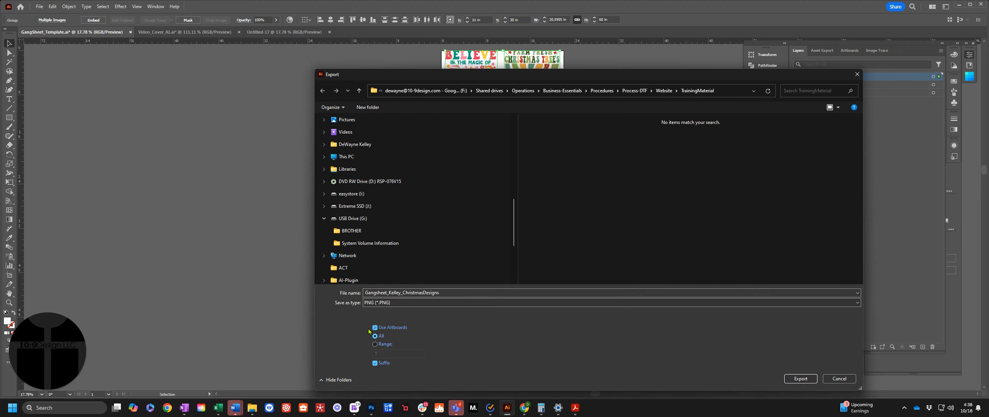
{"action": "left_click", "coordinate": [801, 379]}
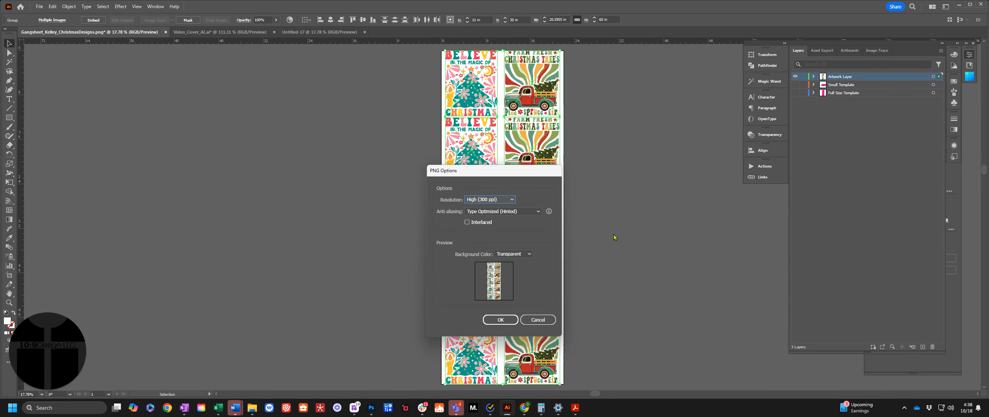
Finish the PNG export with High (300 ppi) resolution and a Transparent background color
{"action": "left_click_drag", "start_coordinate": [501, 171], "coordinate": [406, 106]}
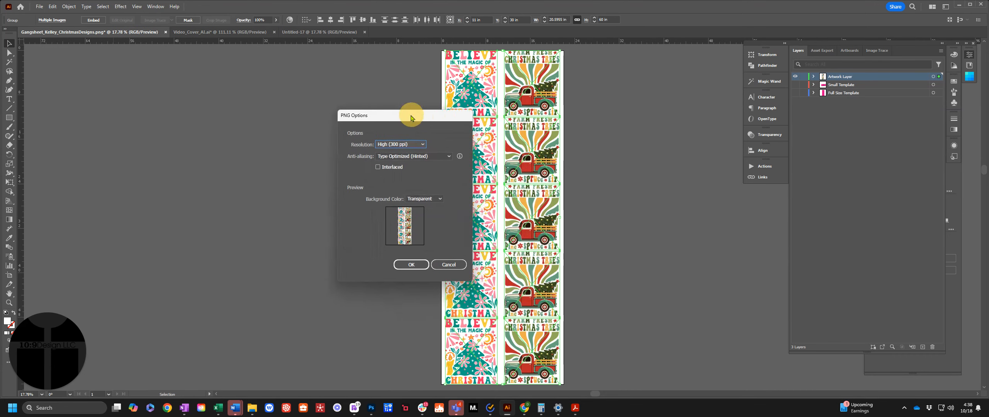
{"action": "left_click", "coordinate": [411, 143]}
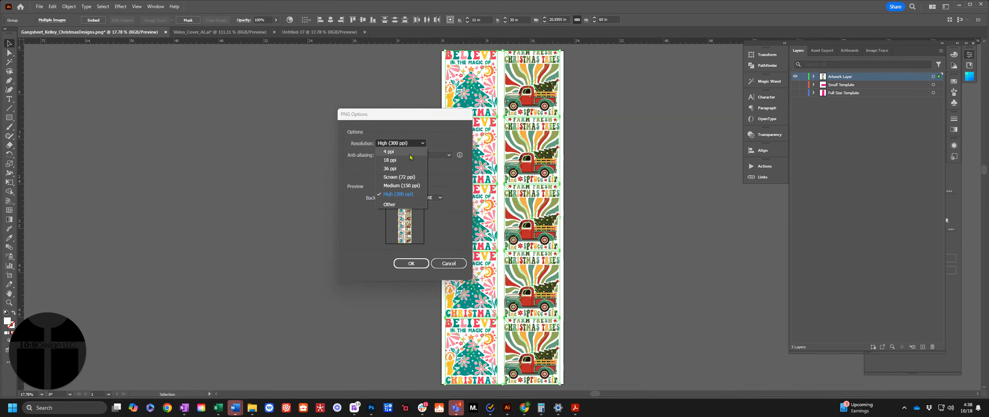
{"action": "left_click", "coordinate": [395, 194]}
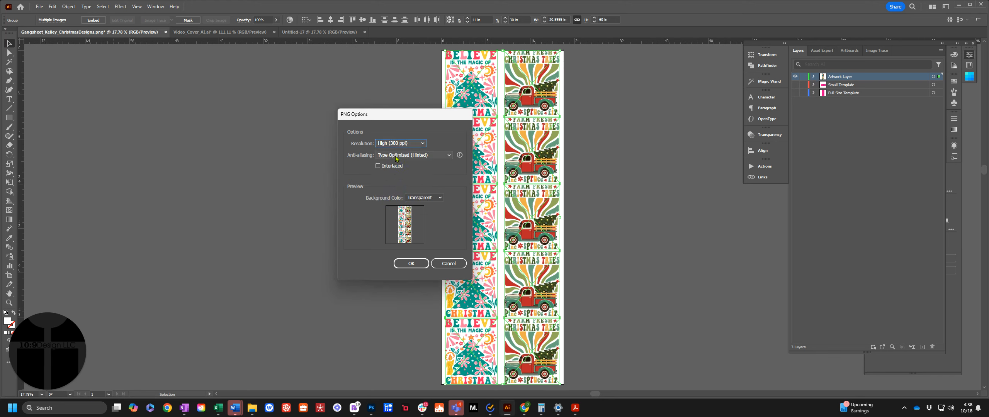
{"action": "left_click", "coordinate": [420, 199]}
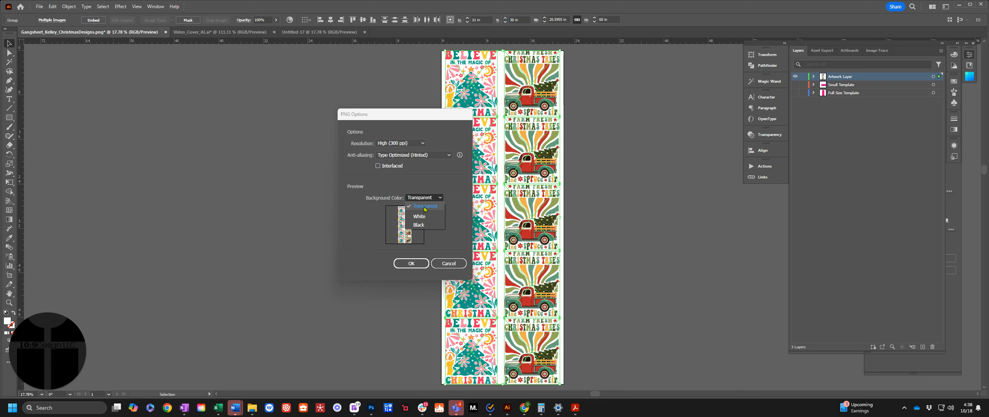
{"action": "left_click", "coordinate": [424, 208]}
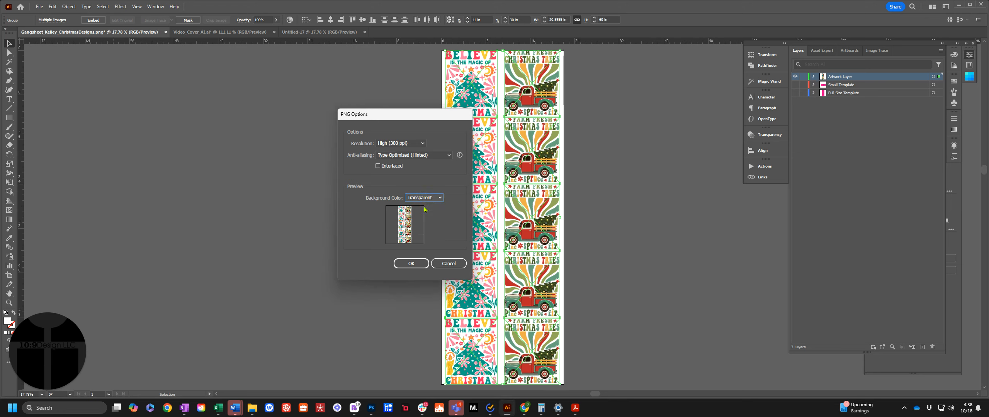
{"action": "left_click", "coordinate": [413, 264]}
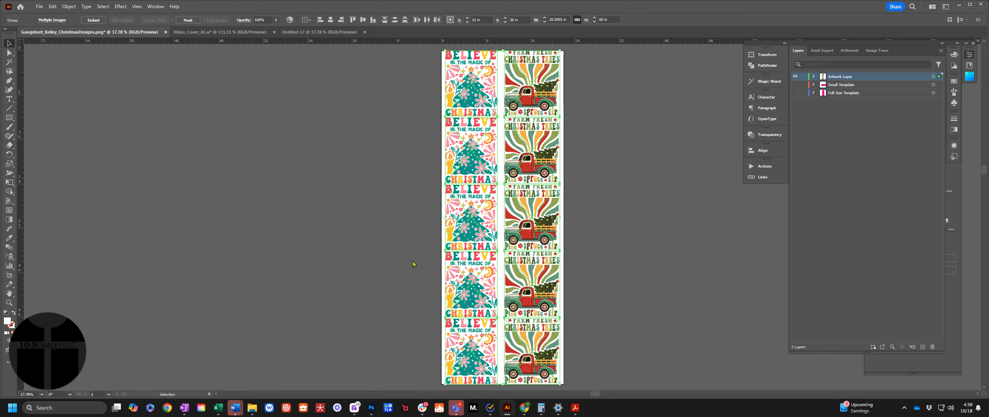